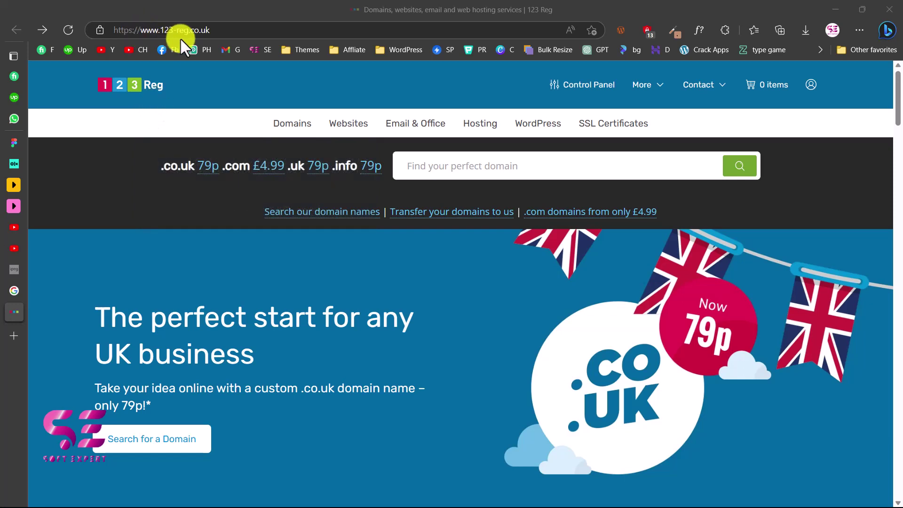
- Review the offerings under Domains, Websites, Email & Office, Hosting and WordPress on the 123 Reg homepage
{"action": "mouse_move", "coordinate": [289, 124]}
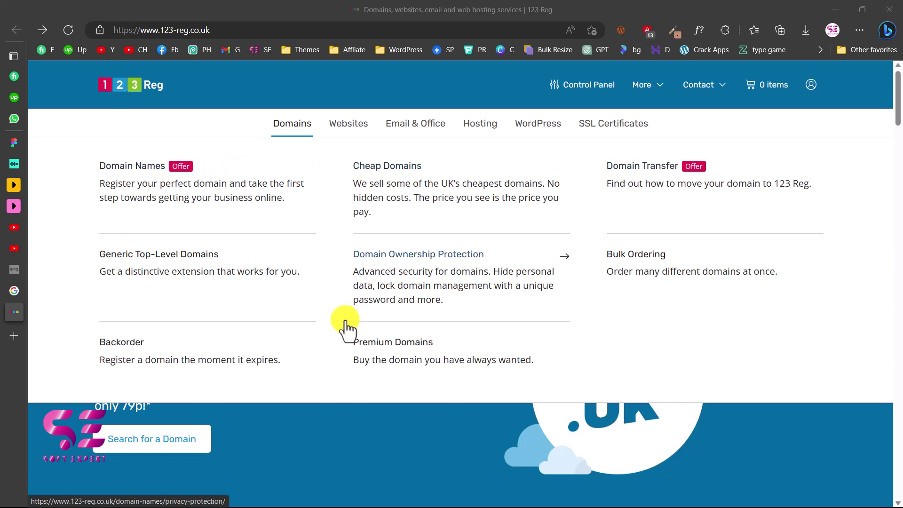
{"action": "mouse_move", "coordinate": [346, 118]}
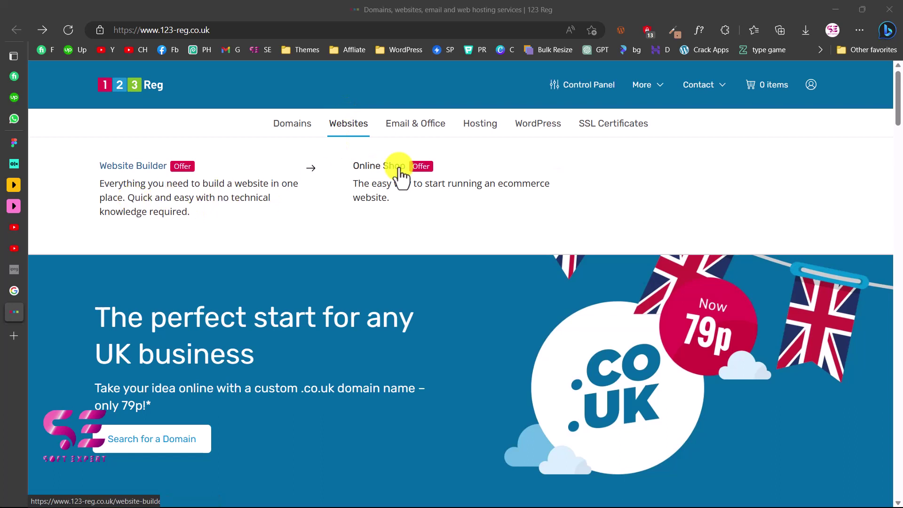
{"action": "mouse_move", "coordinate": [414, 125]}
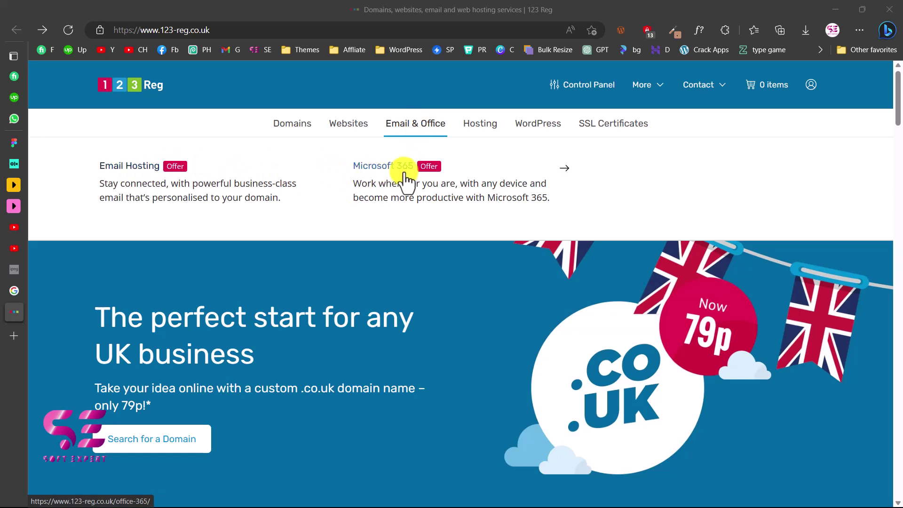
{"action": "mouse_move", "coordinate": [468, 127]}
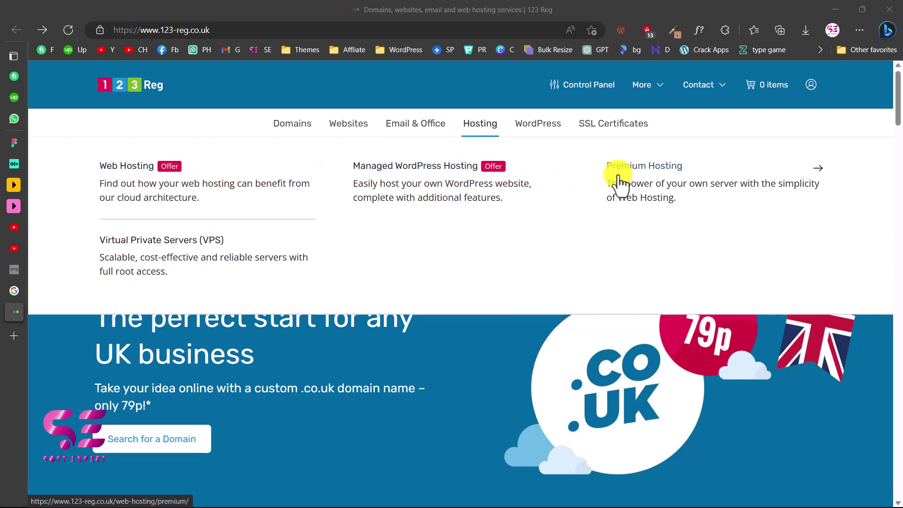
{"action": "mouse_move", "coordinate": [540, 126]}
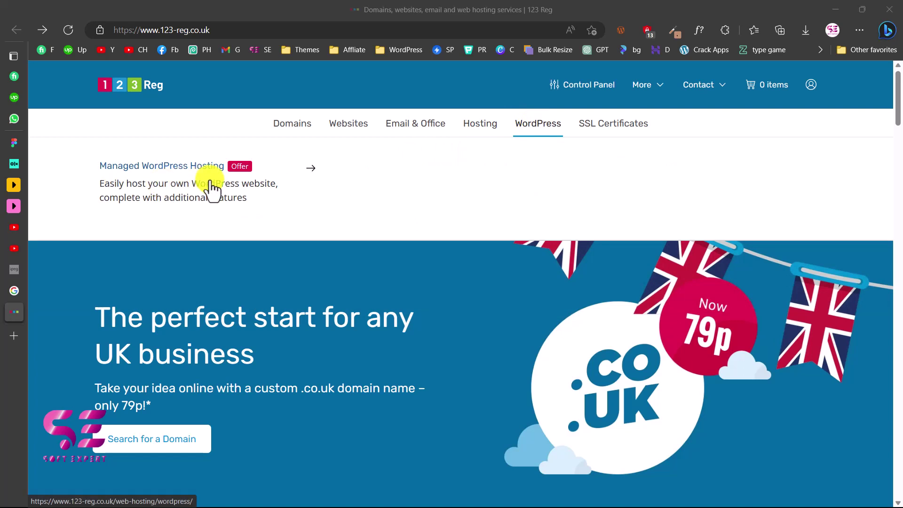
{"action": "mouse_move", "coordinate": [638, 125]}
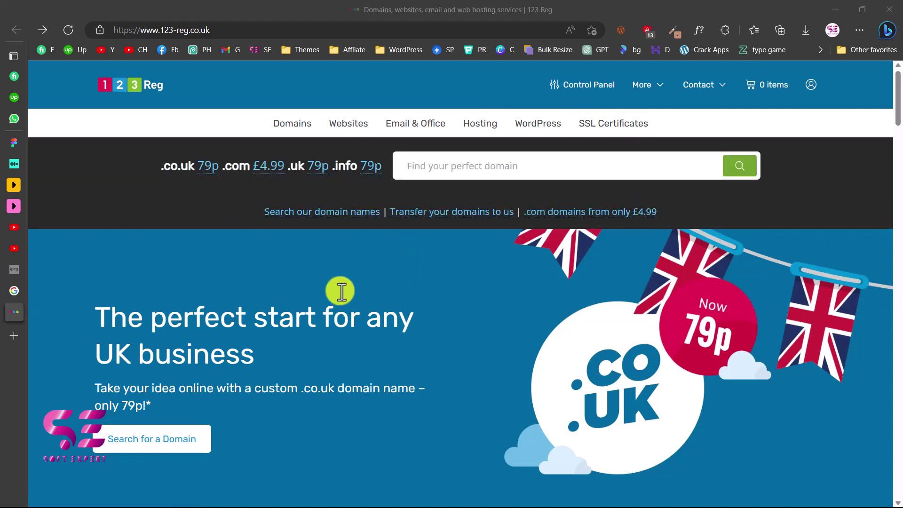
- Look through the 123 Reg homepage for its product prices, plan features and reasons to choose the company
{"action": "scroll", "coordinate": [363, 312], "scroll_direction": "down", "scroll_amount": 5}
{"action": "scroll", "coordinate": [363, 312], "scroll_direction": "down", "scroll_amount": 2}
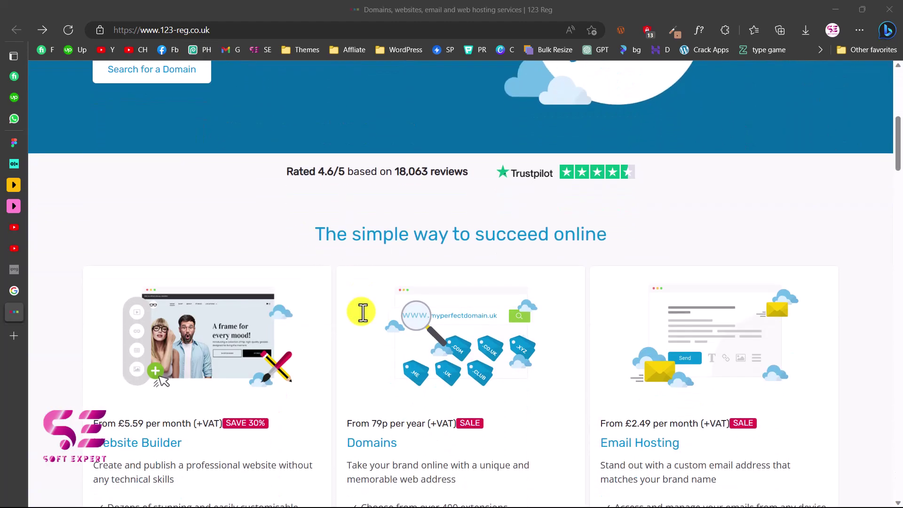
{"action": "scroll", "coordinate": [363, 312], "scroll_direction": "down", "scroll_amount": 3}
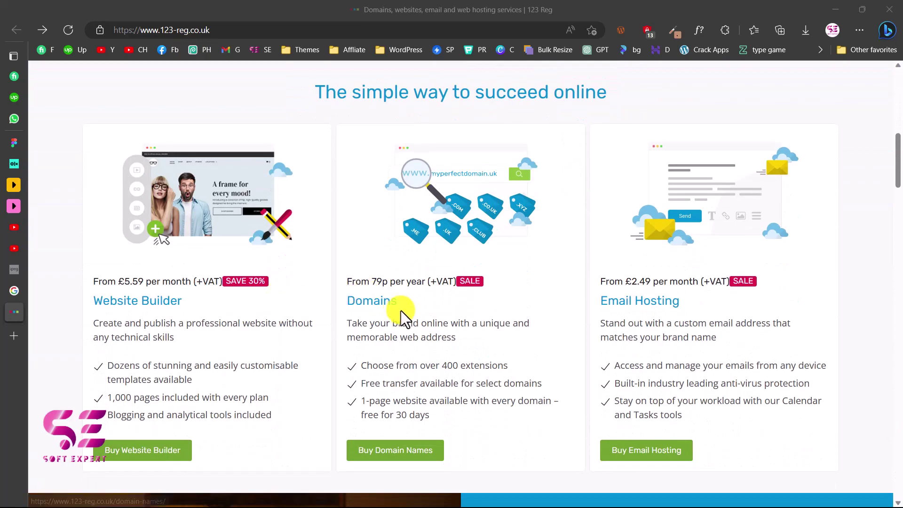
{"action": "scroll", "coordinate": [401, 310], "scroll_direction": "down", "scroll_amount": 3}
{"action": "scroll", "coordinate": [401, 310], "scroll_direction": "down", "scroll_amount": 18}
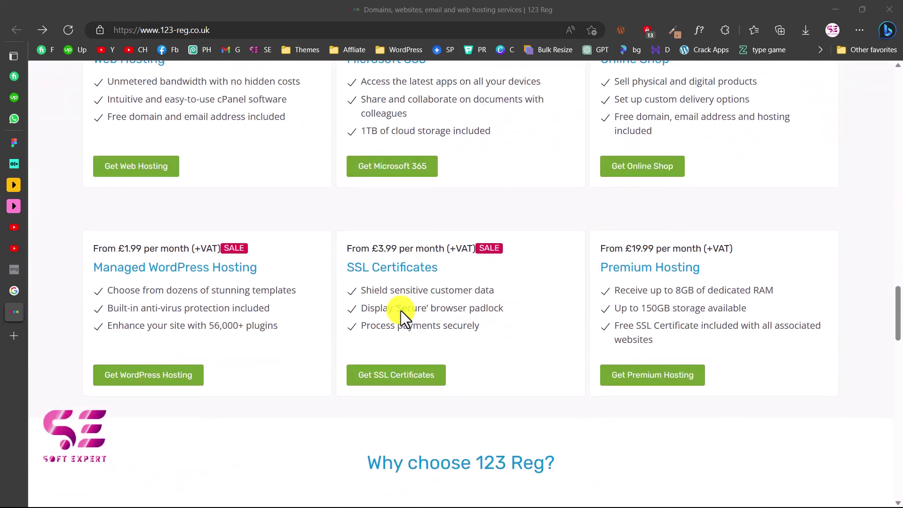
{"action": "scroll", "coordinate": [401, 311], "scroll_direction": "down", "scroll_amount": 4}
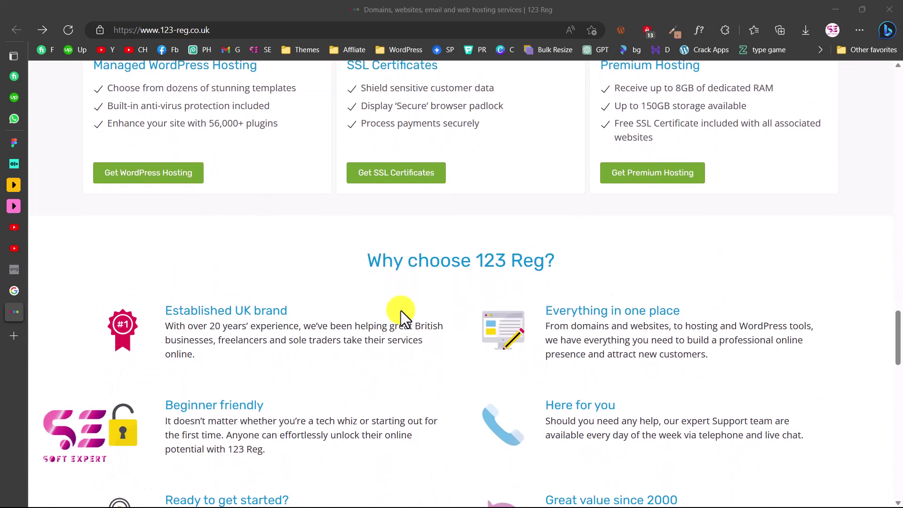
{"action": "scroll", "coordinate": [401, 311], "scroll_direction": "up", "scroll_amount": 20}
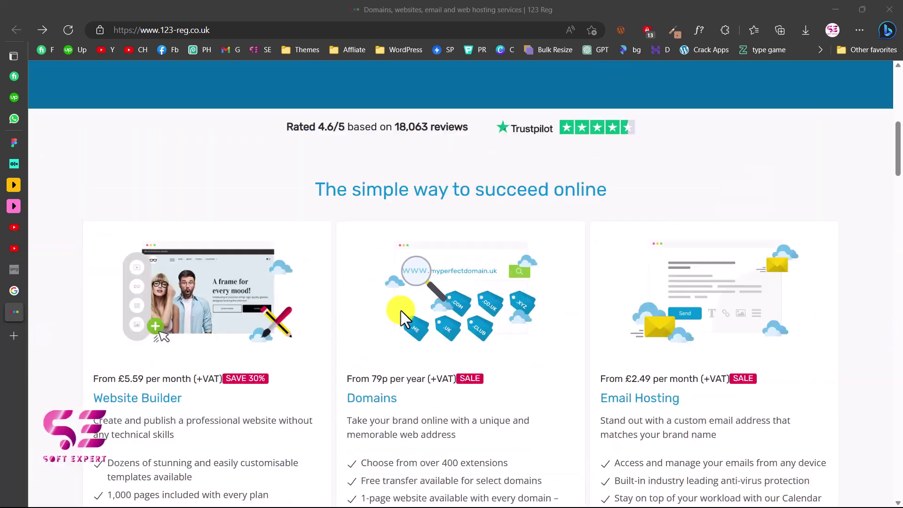
{"action": "scroll", "coordinate": [401, 311], "scroll_direction": "up", "scroll_amount": 9}
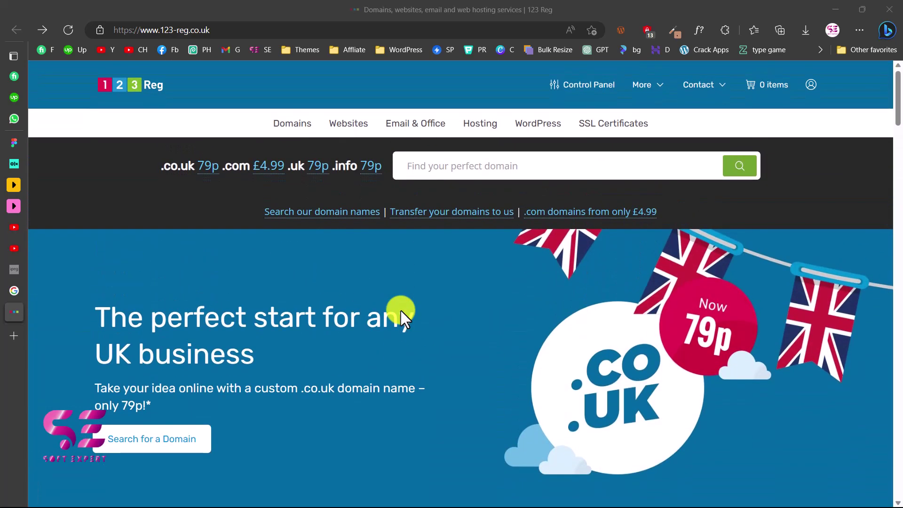
- Open the 123 Reg control panel and go to the list of active products
{"action": "left_click", "coordinate": [580, 93]}
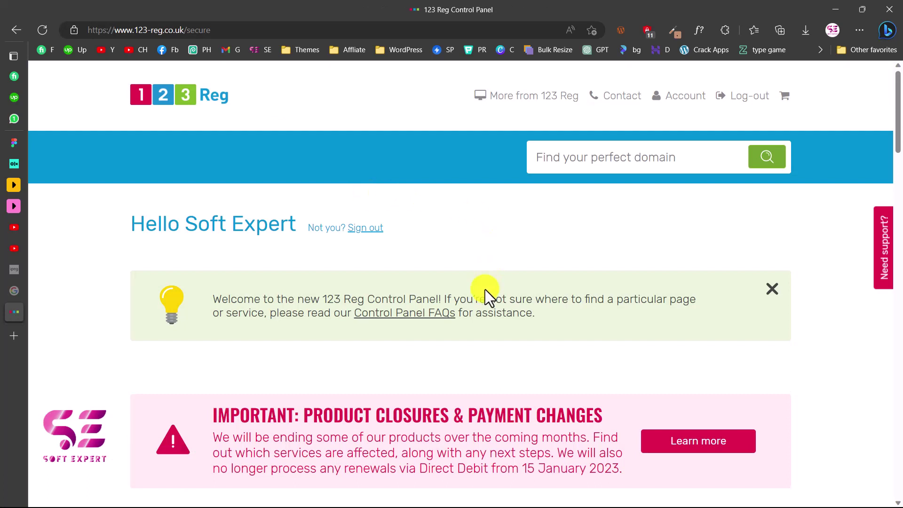
{"action": "scroll", "coordinate": [470, 358], "scroll_direction": "down", "scroll_amount": 10}
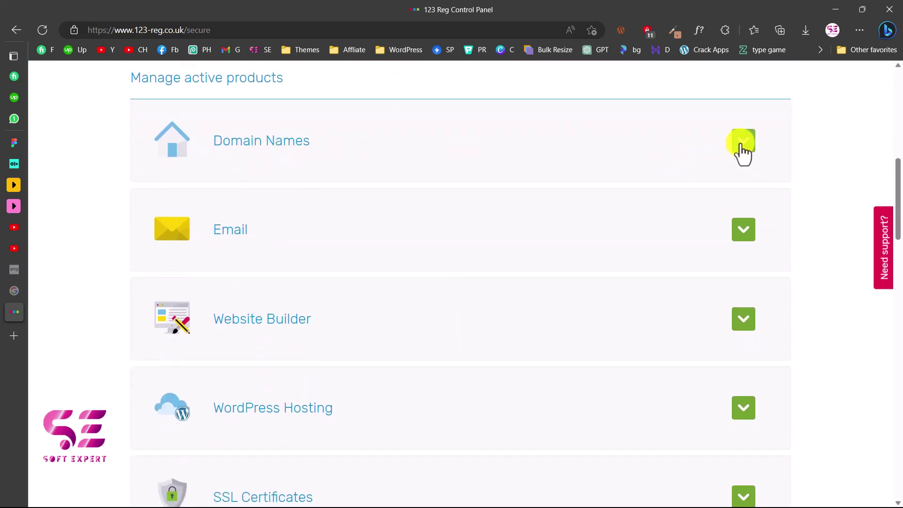
- Examine the Domain Names management options, including the selectable domains, and collapse the section again
{"action": "left_click", "coordinate": [743, 144]}
{"action": "left_click", "coordinate": [595, 183]}
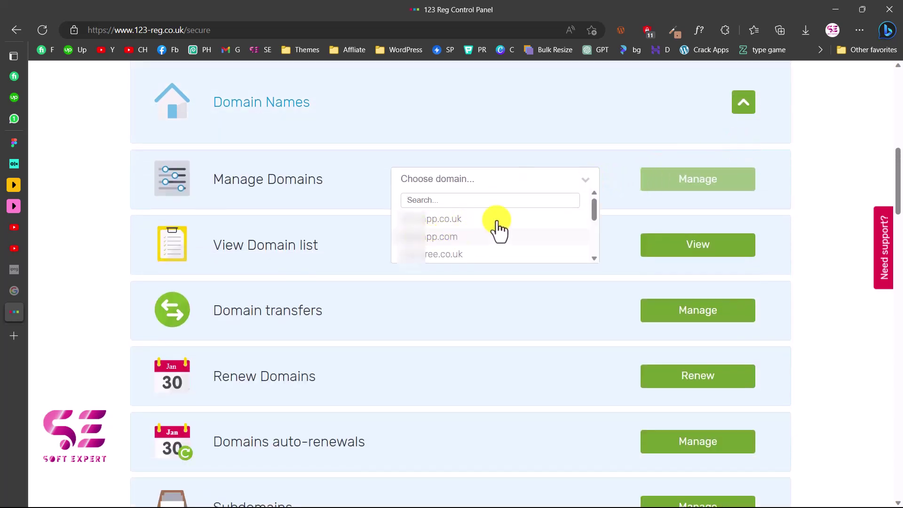
{"action": "left_click", "coordinate": [580, 184]}
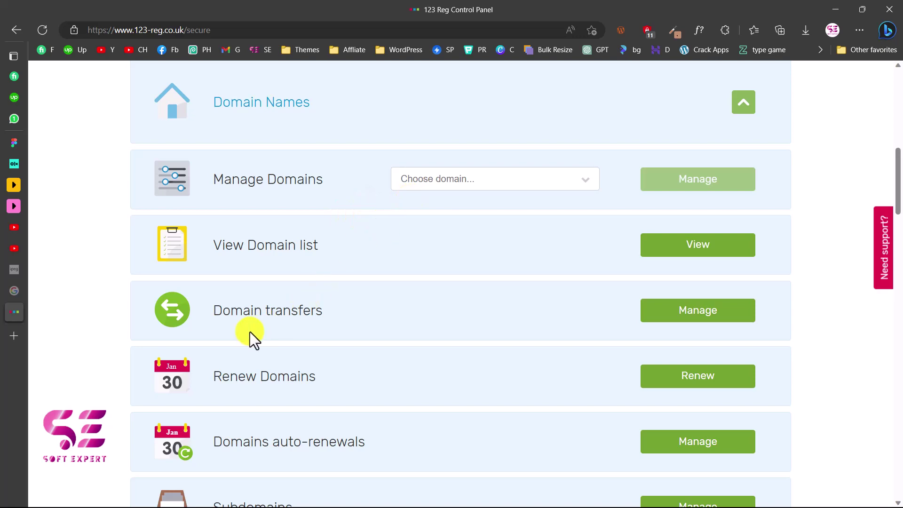
{"action": "scroll", "coordinate": [376, 380], "scroll_direction": "down", "scroll_amount": 2}
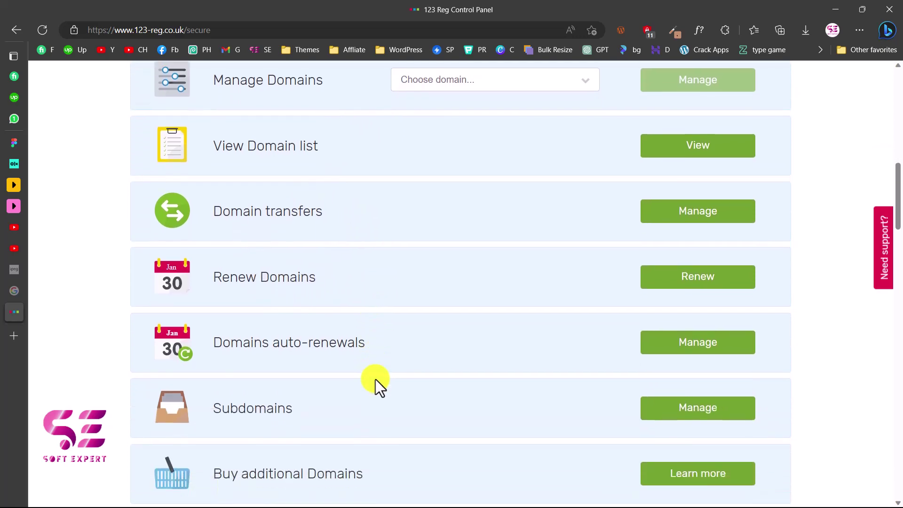
{"action": "scroll", "coordinate": [376, 379], "scroll_direction": "up", "scroll_amount": 5}
{"action": "left_click", "coordinate": [738, 262]}
- Open WordPress Hosting management and go to the sites of the Managed WordPress Standard package
{"action": "scroll", "coordinate": [738, 263], "scroll_direction": "down", "scroll_amount": 4}
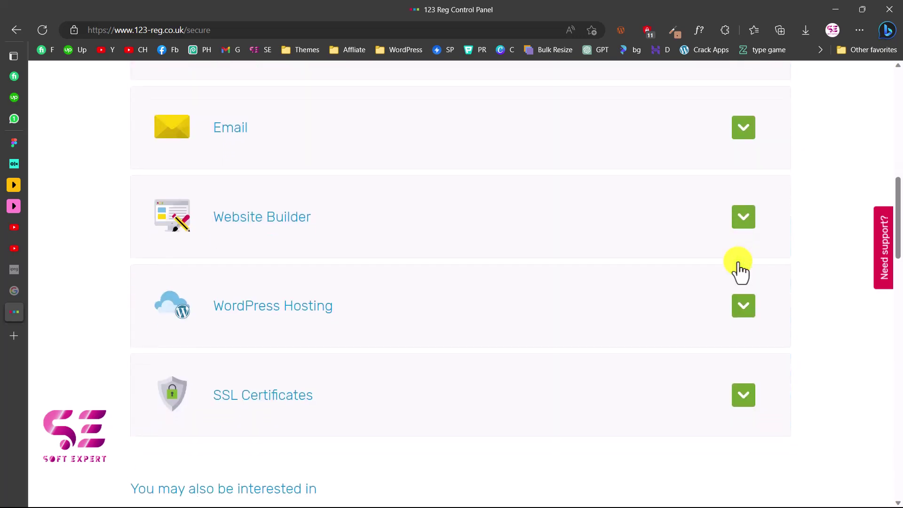
{"action": "scroll", "coordinate": [738, 264], "scroll_direction": "down", "scroll_amount": 1}
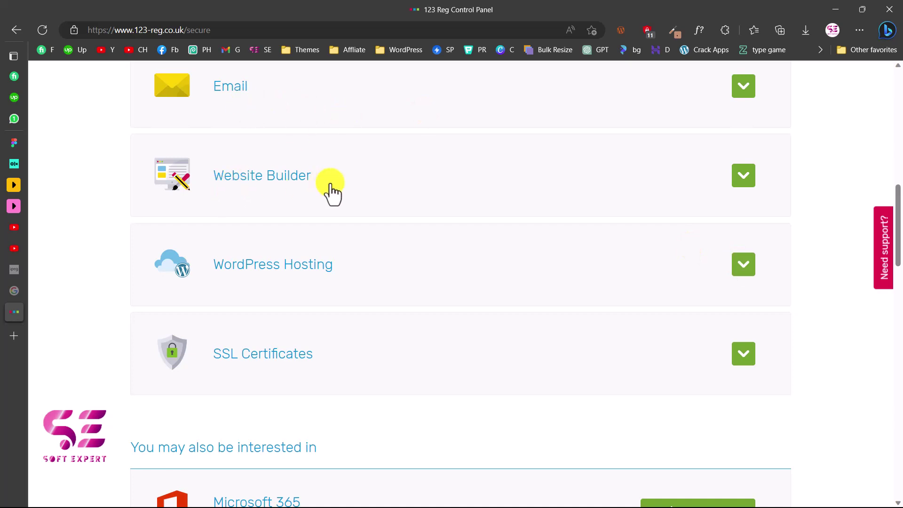
{"action": "scroll", "coordinate": [330, 190], "scroll_direction": "down", "scroll_amount": 1}
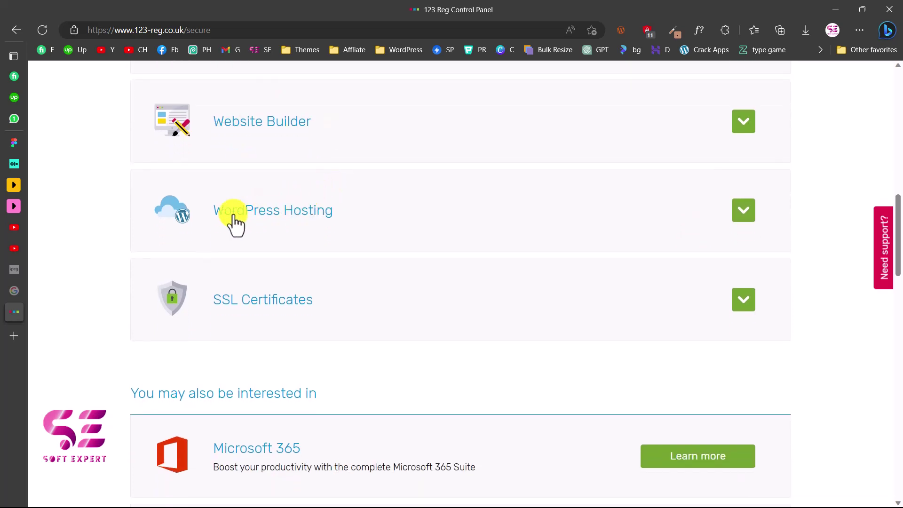
{"action": "left_click", "coordinate": [741, 220]}
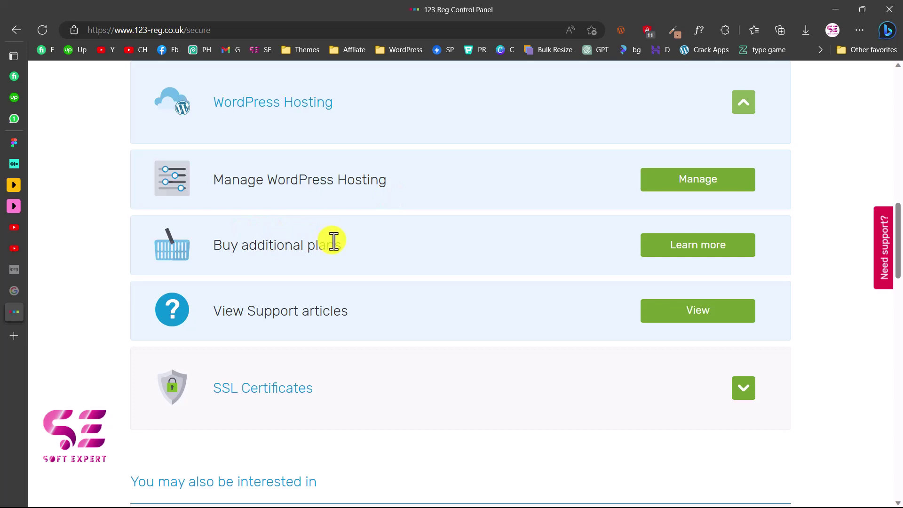
{"action": "left_click", "coordinate": [674, 188]}
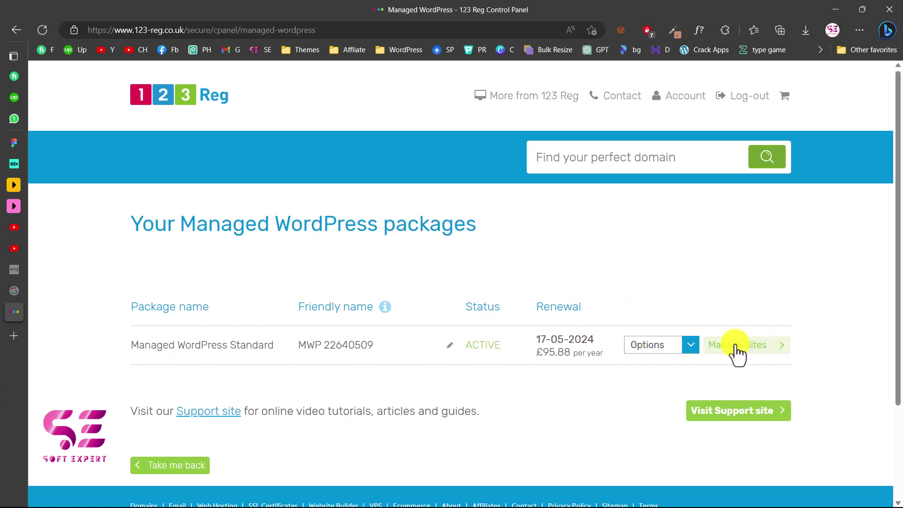
{"action": "left_click", "coordinate": [759, 345]}
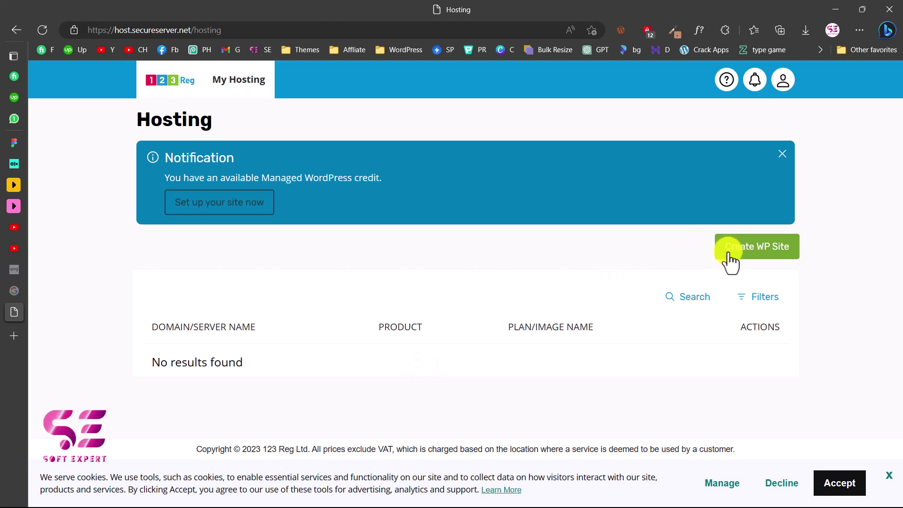
- Start a new WordPress site as a brand new website for writing blog posts, accepting the cookie notice
{"action": "left_click", "coordinate": [762, 253]}
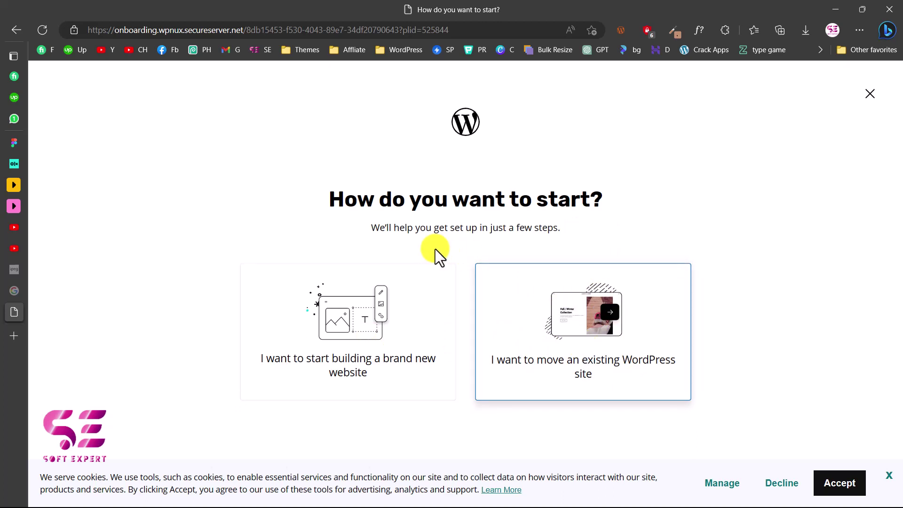
{"action": "left_click", "coordinate": [366, 358]}
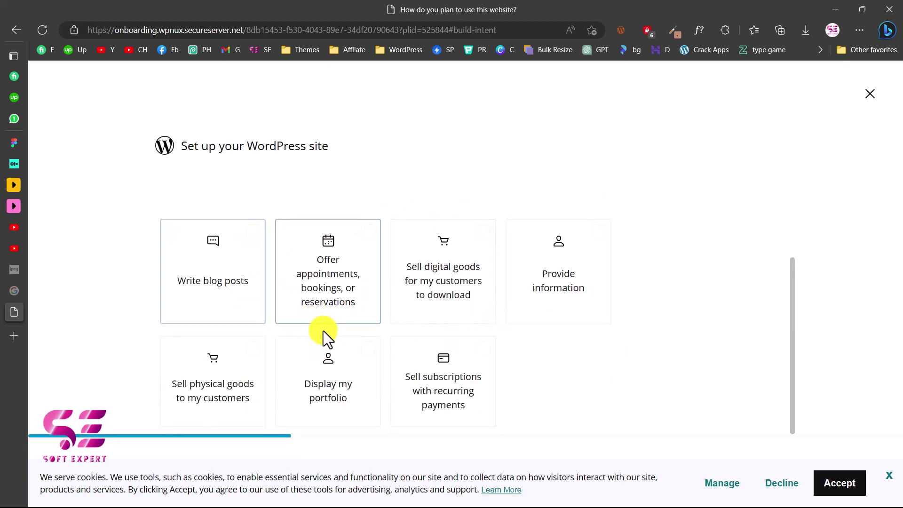
{"action": "left_click", "coordinate": [840, 484]}
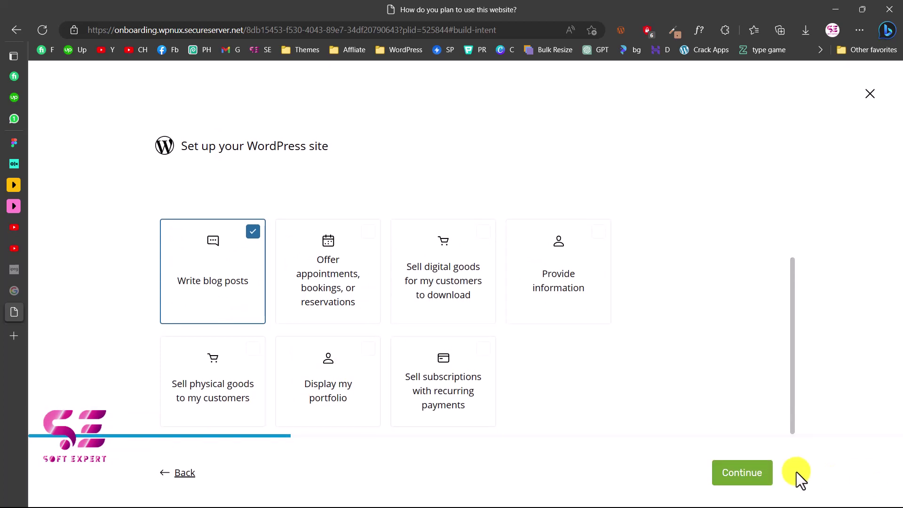
{"action": "left_click", "coordinate": [750, 474]}
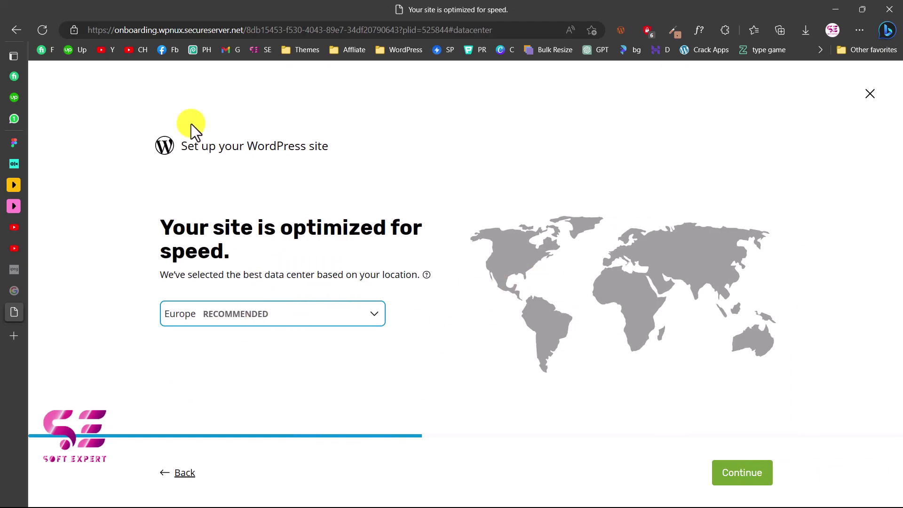
- Keep the recommended Europe data center and choose a blank template for the new site
{"action": "left_click", "coordinate": [735, 475]}
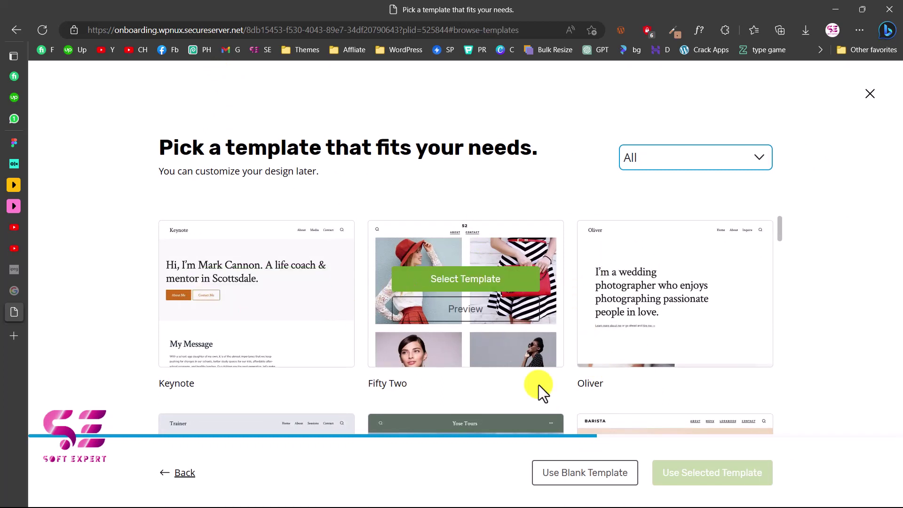
{"action": "left_click", "coordinate": [574, 475]}
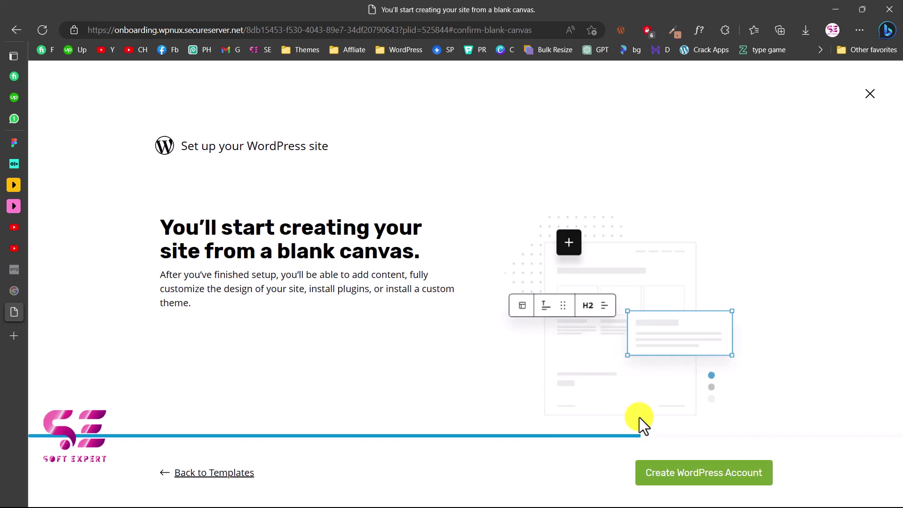
- Proceed to the WordPress account setup and create the site with the entered username
{"action": "left_click", "coordinate": [734, 487]}
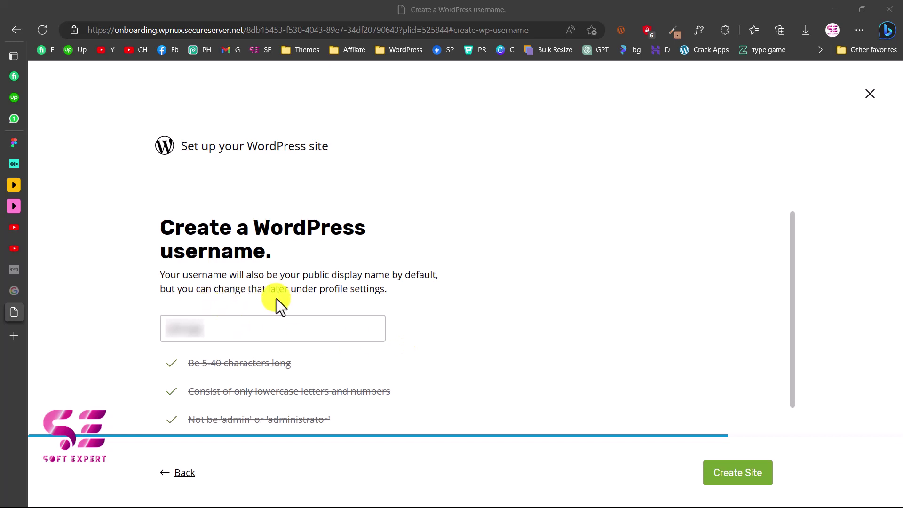
{"action": "left_click", "coordinate": [746, 482]}
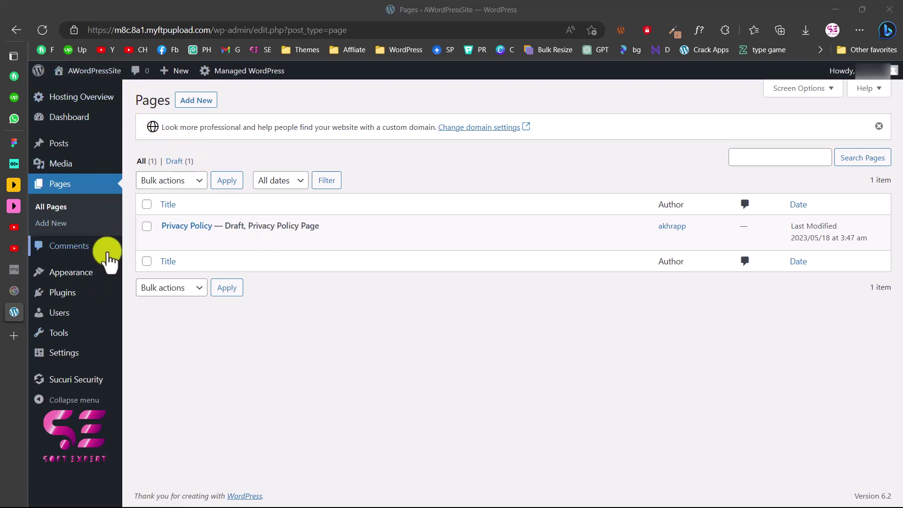
{"action": "mouse_move", "coordinate": [100, 282]}
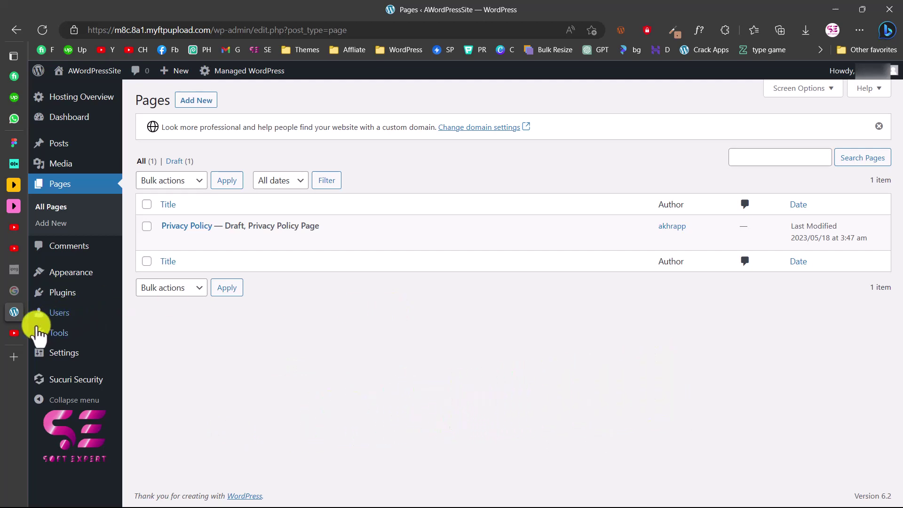
- Switch to the Soft Expert YouTube channel and browse its list of WordPress and Elementor videos
{"action": "left_click", "coordinate": [14, 327]}
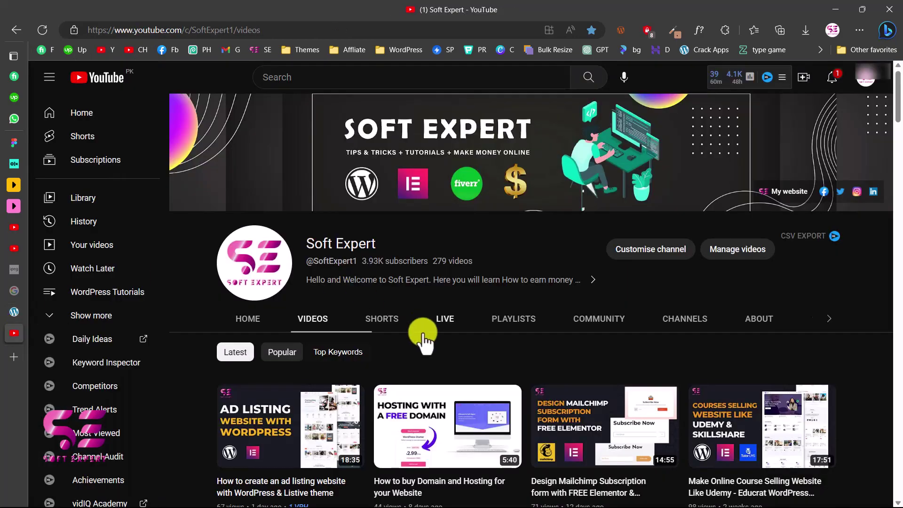
{"action": "scroll", "coordinate": [423, 332], "scroll_direction": "down", "scroll_amount": 3}
{"action": "scroll", "coordinate": [707, 391], "scroll_direction": "down", "scroll_amount": 14}
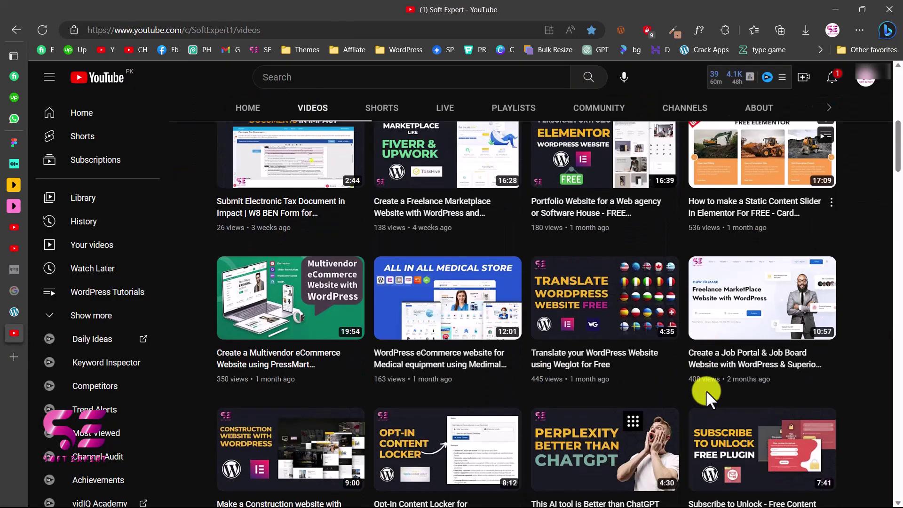
{"action": "scroll", "coordinate": [707, 391], "scroll_direction": "down", "scroll_amount": 7}
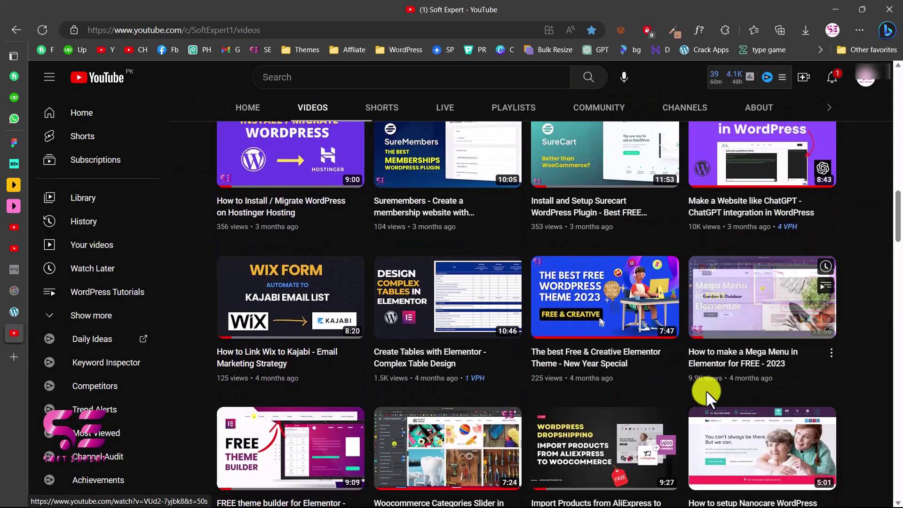
{"action": "scroll", "coordinate": [707, 390], "scroll_direction": "down", "scroll_amount": 8}
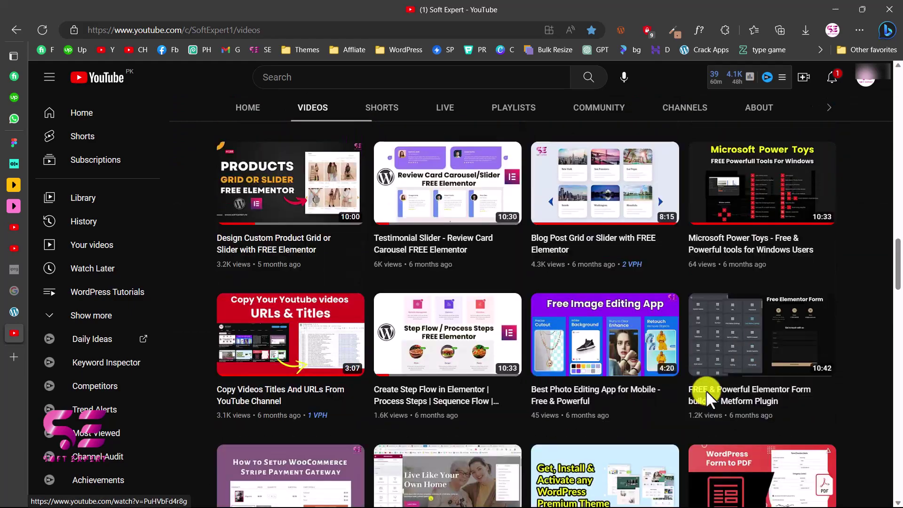
{"action": "scroll", "coordinate": [685, 410], "scroll_direction": "down", "scroll_amount": 7}
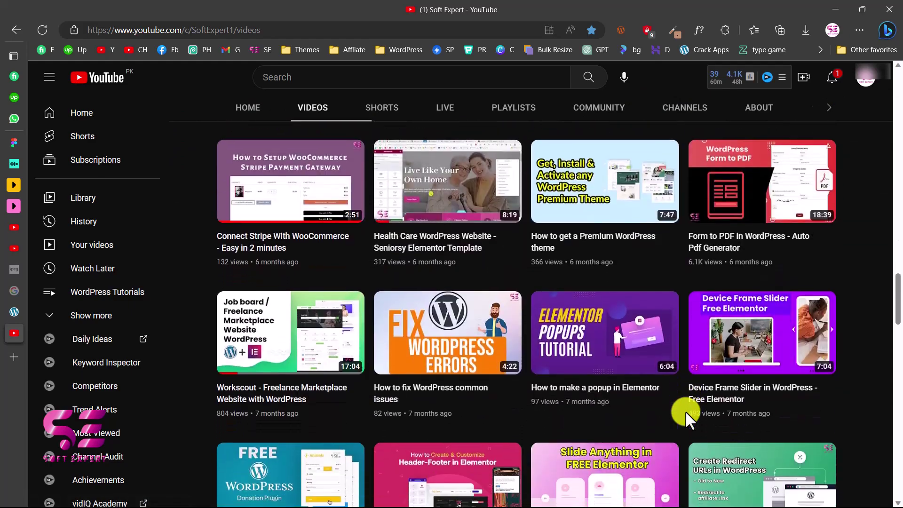
{"action": "scroll", "coordinate": [686, 412], "scroll_direction": "down", "scroll_amount": 2}
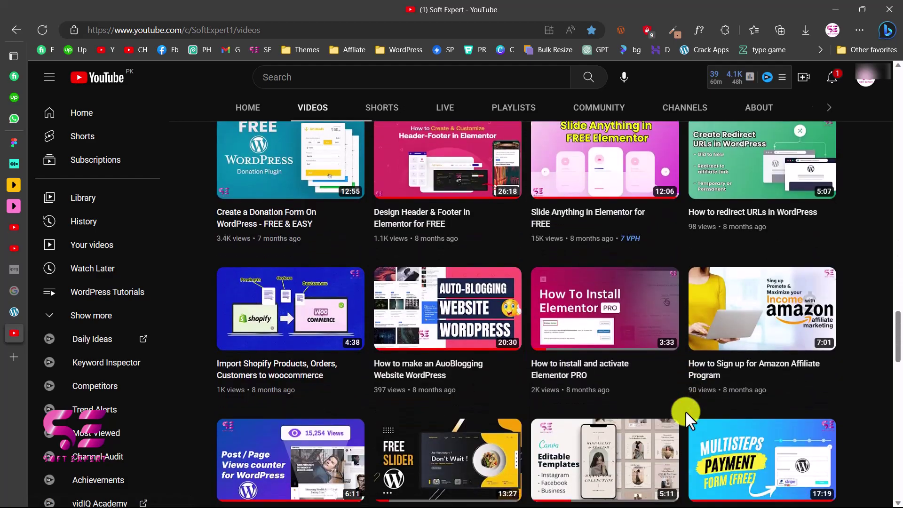
{"action": "scroll", "coordinate": [685, 410], "scroll_direction": "down", "scroll_amount": 5}
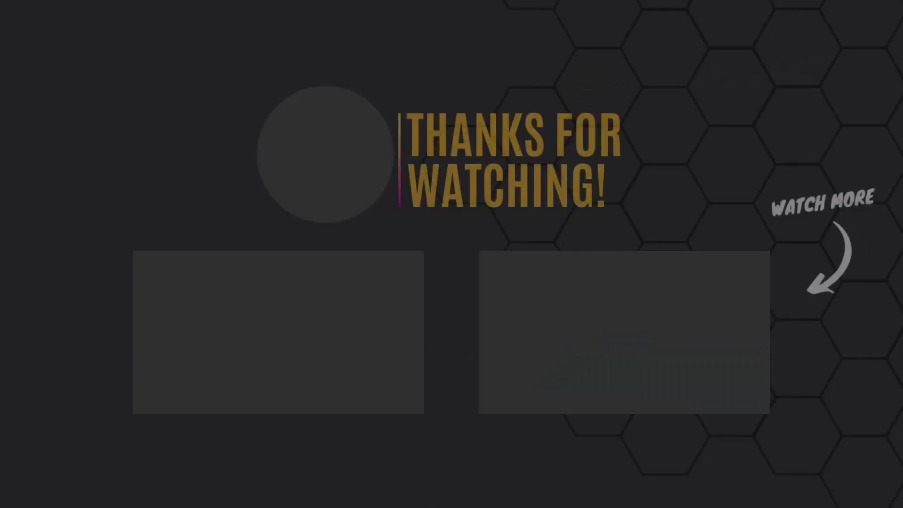